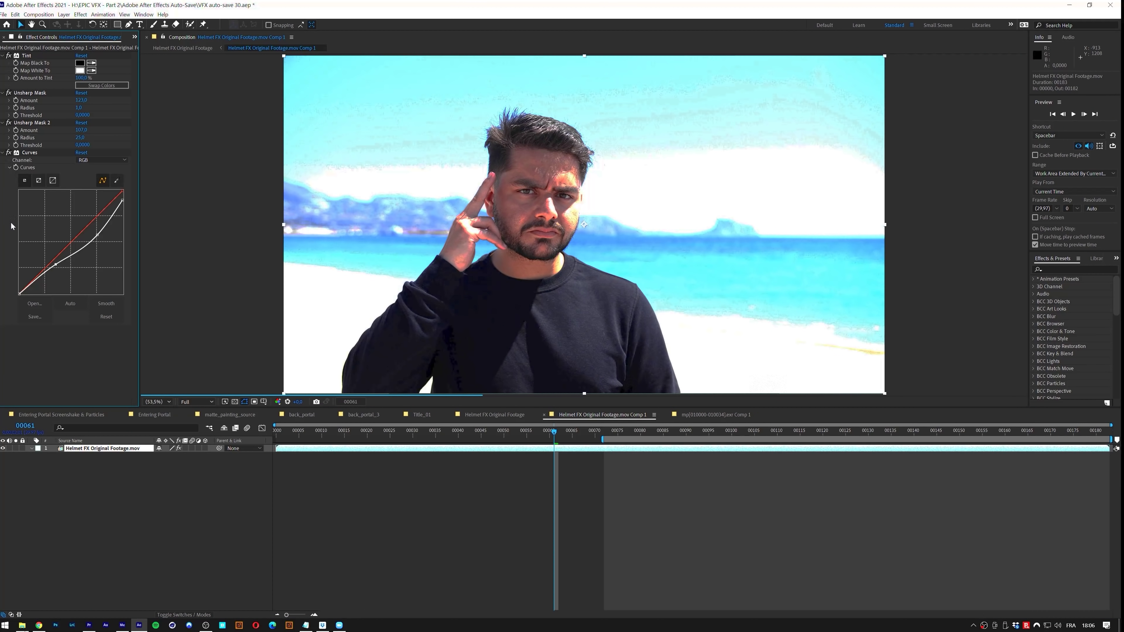
# - Zoom in to 200% on the sharpened face in greyscale, then zoom back out to fit the frame
pyautogui.scroll(4, 508, 189)
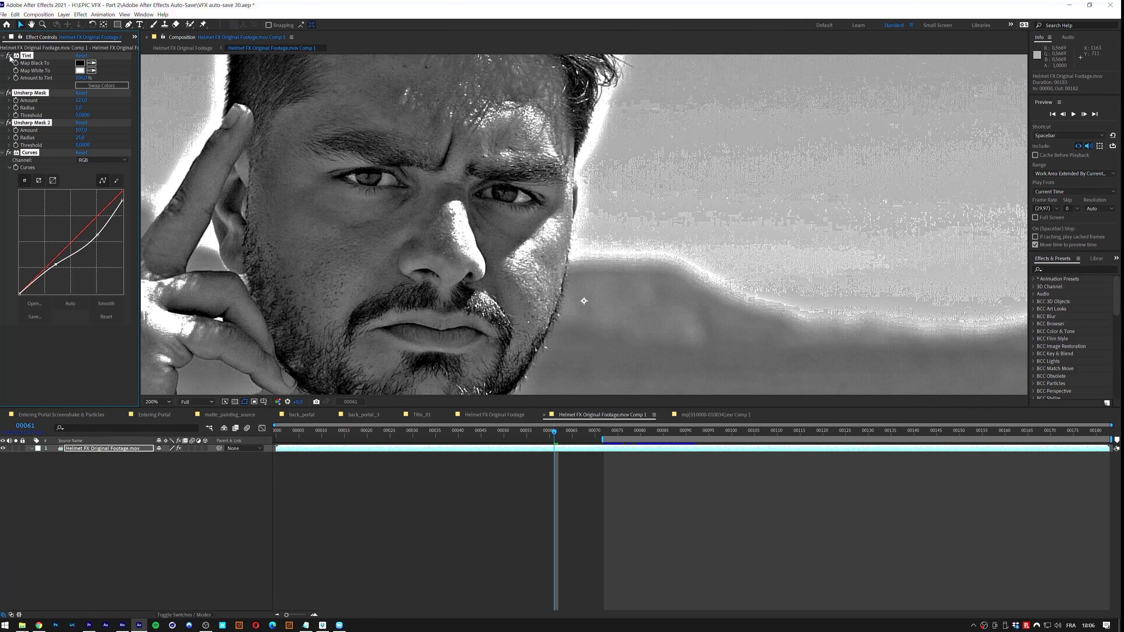
pyautogui.scroll(-4, 289, 352)
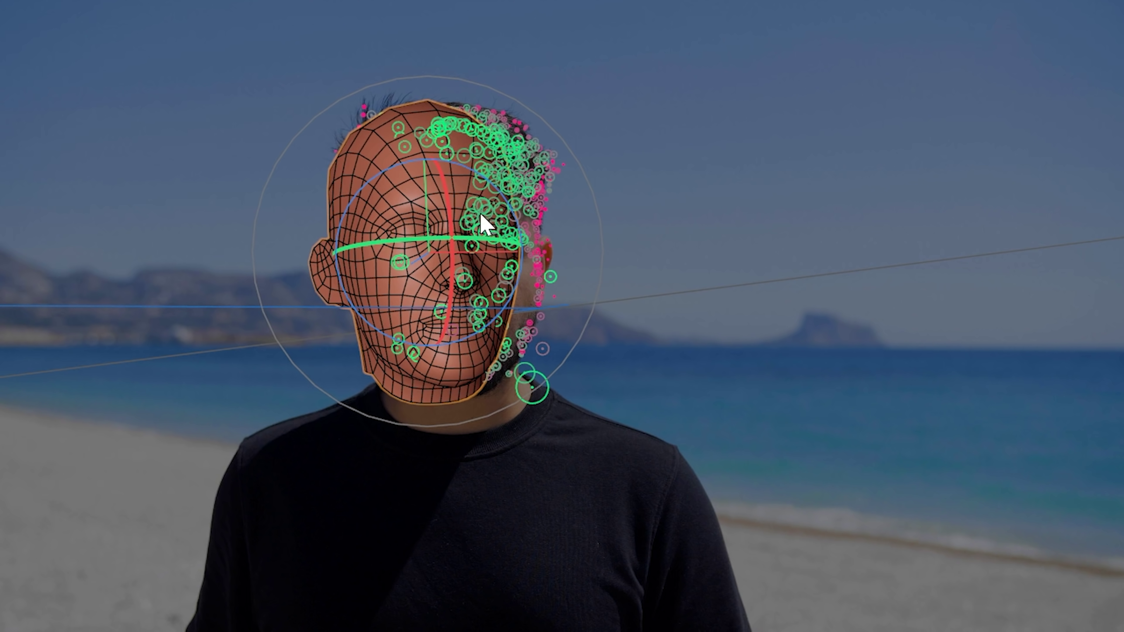
# - Rotate the head mesh in the viewport until it matches the man's turned head
pyautogui.moveTo(485, 225); pyautogui.dragTo(440, 239)
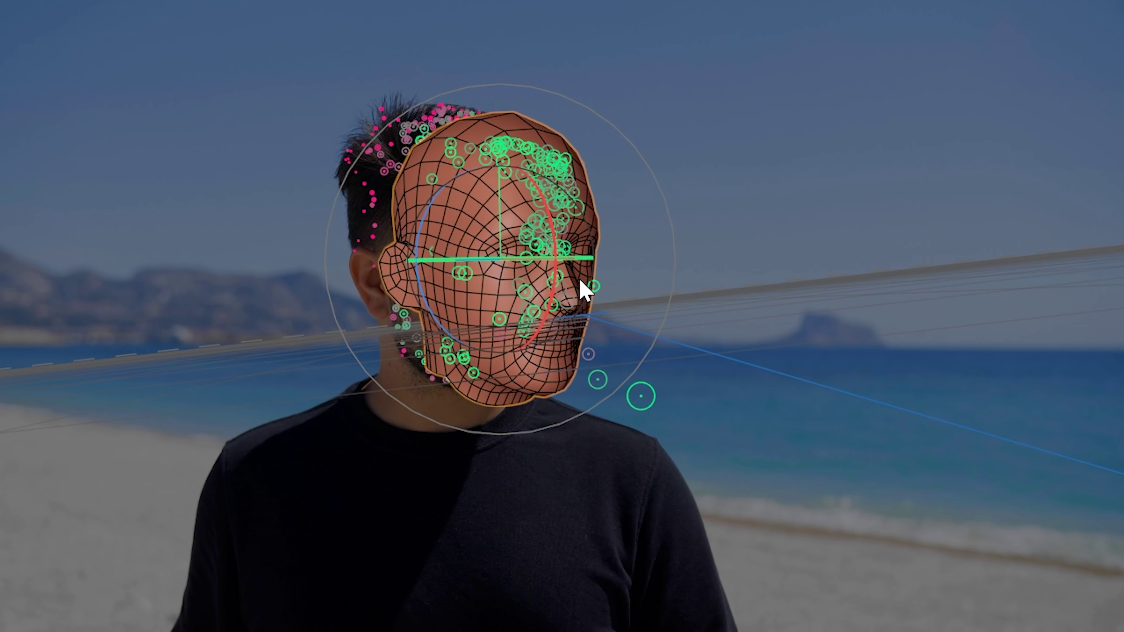
pyautogui.moveTo(584, 291); pyautogui.dragTo(634, 301)
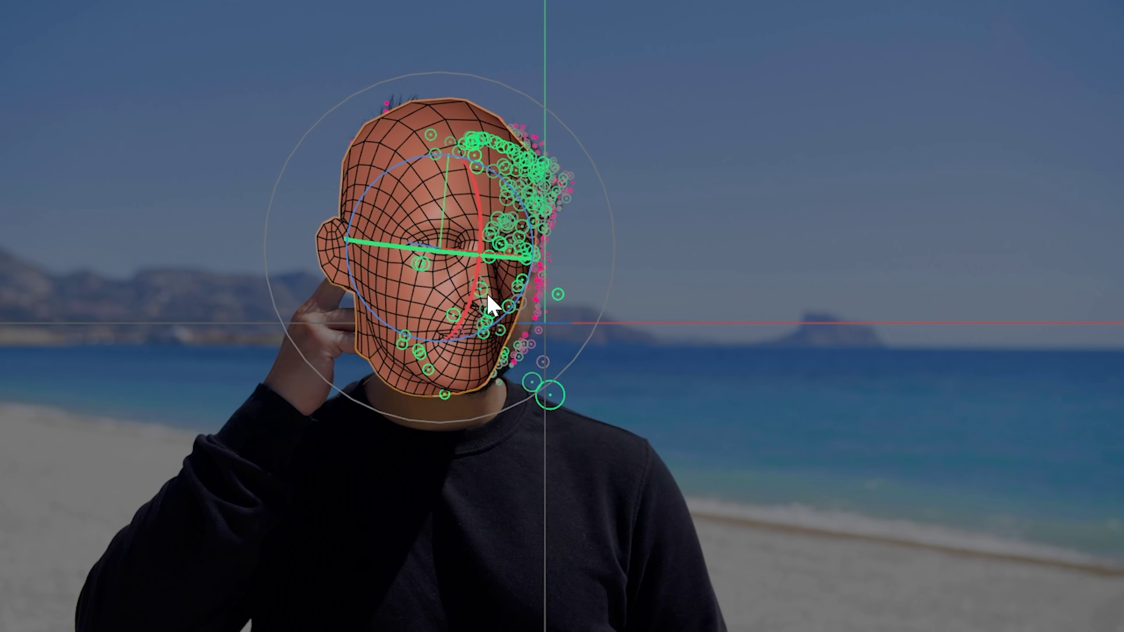
pyautogui.moveTo(486, 294); pyautogui.dragTo(504, 284)
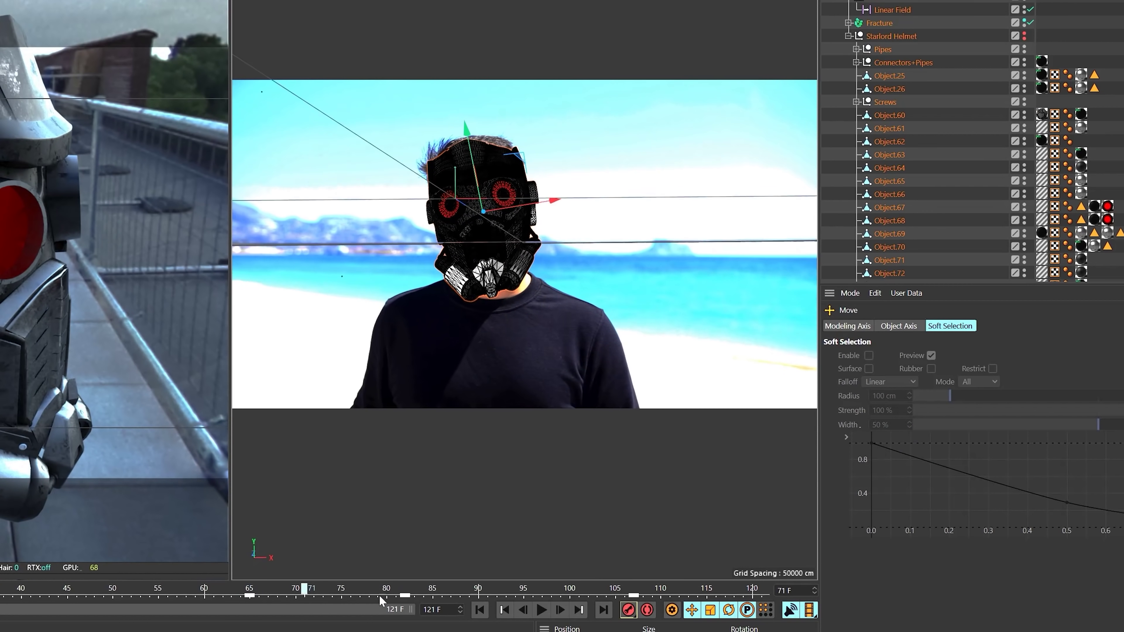
# - Switch to the Rotate tool and scrub back to frame 60 to check the helmet fit
pyautogui.press('r')
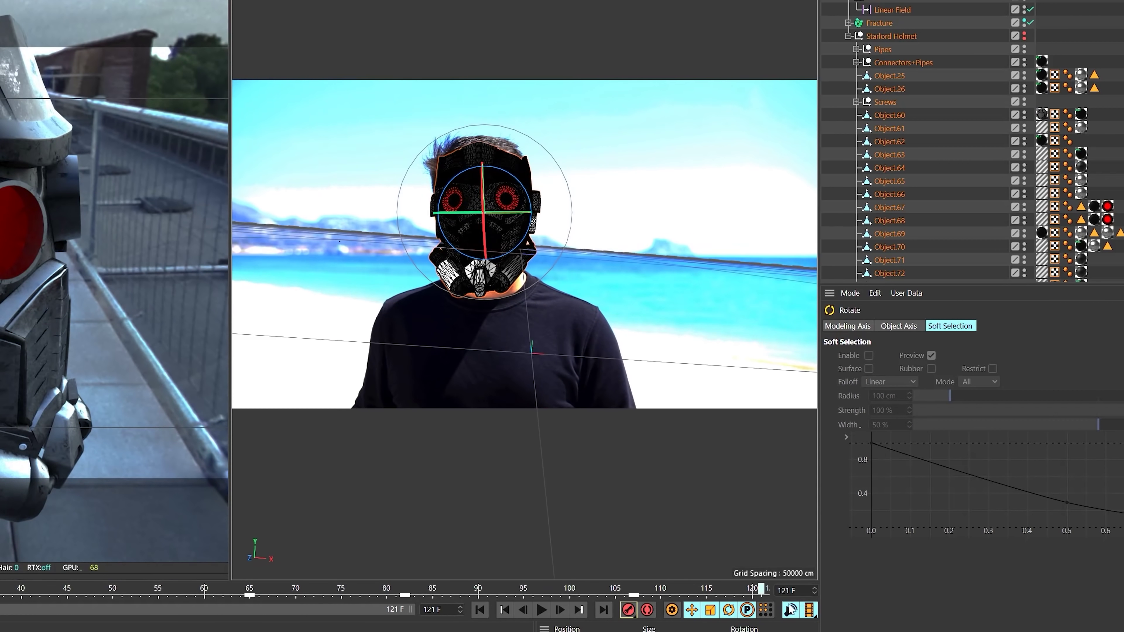
pyautogui.moveTo(364, 600); pyautogui.dragTo(166, 590)
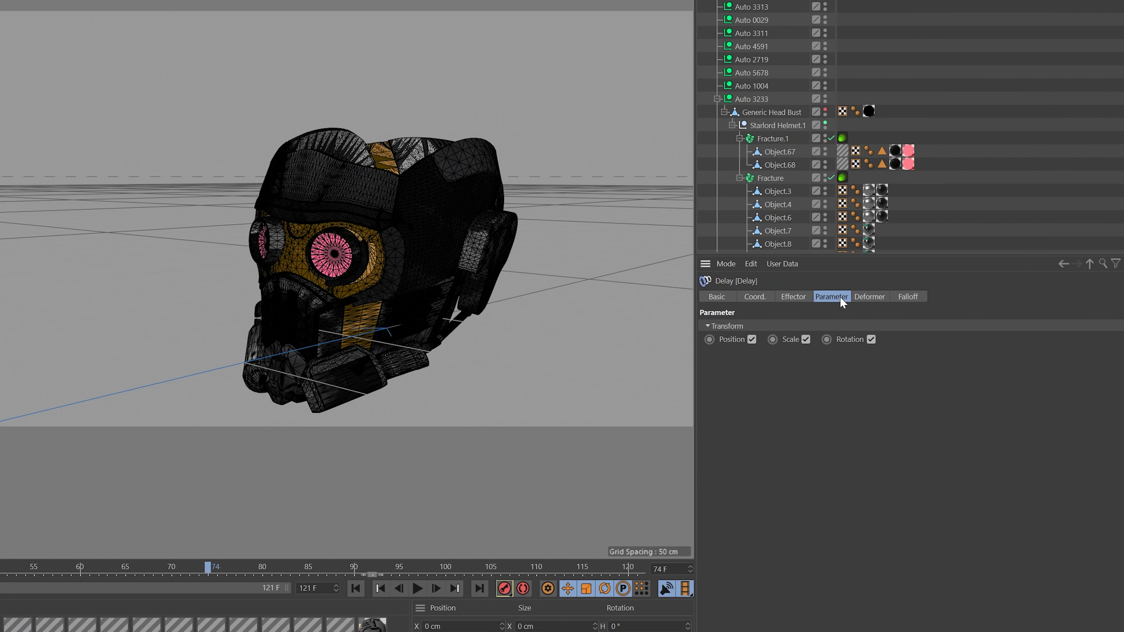
# - Change the Delay effector's Mode from Blend to Spring in its Effector settings
pyautogui.click(865, 295)
pyautogui.click(779, 299)
pyautogui.click(761, 360)
pyautogui.click(773, 401)
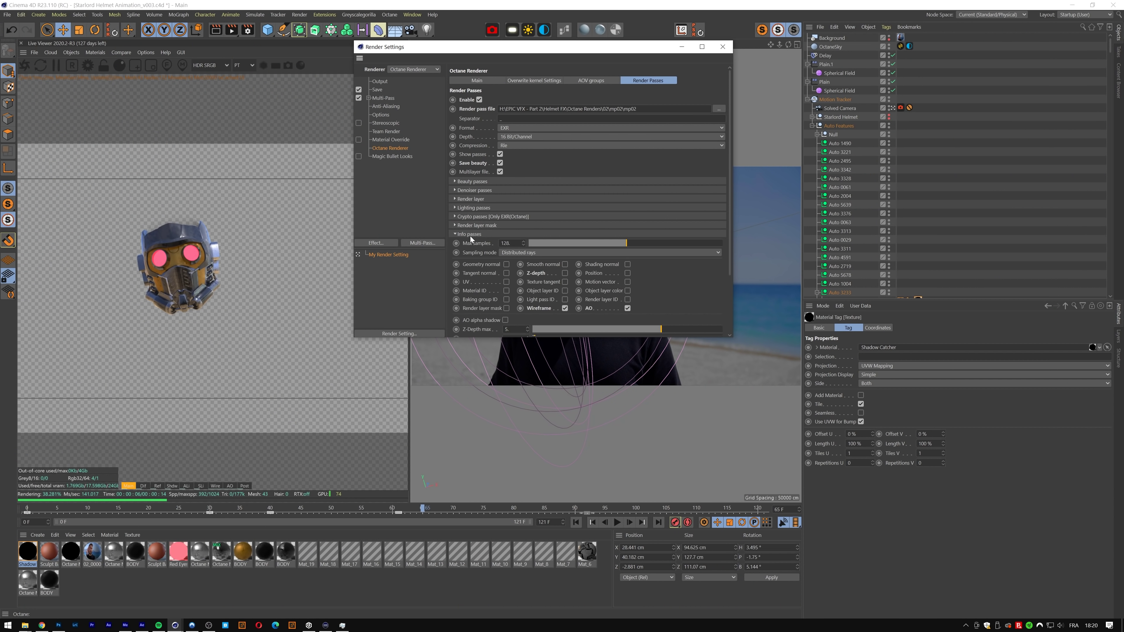
# - Preview the Wire pass while playing the helmet animation from frame 0, and close Render Settings
pyautogui.click(215, 485)
pyautogui.click(575, 522)
pyautogui.click(617, 522)
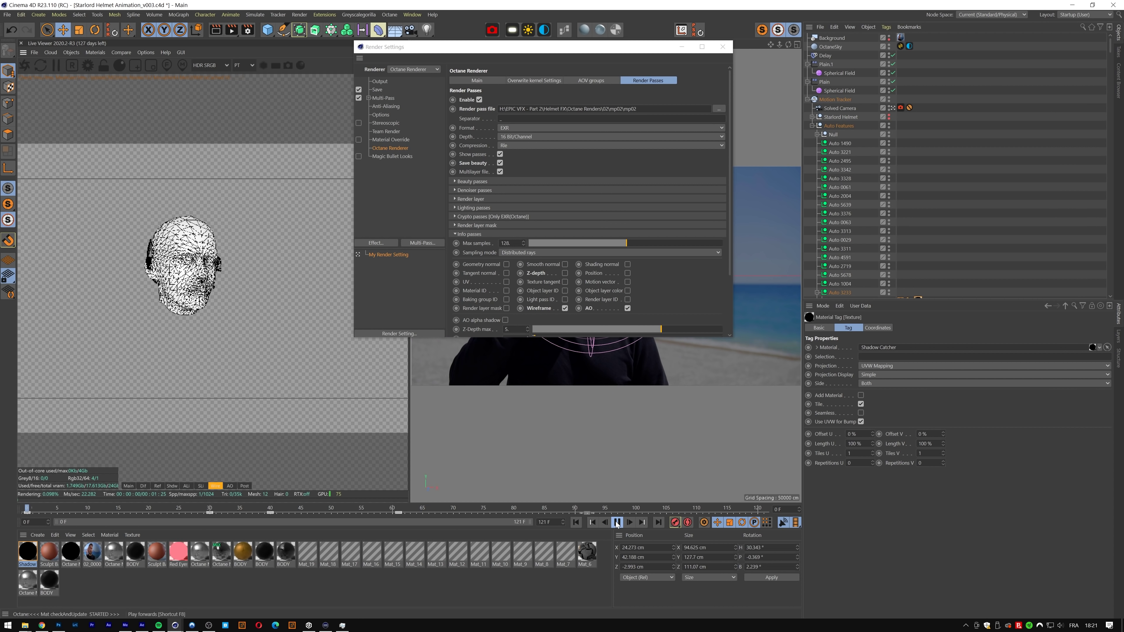
pyautogui.click(722, 46)
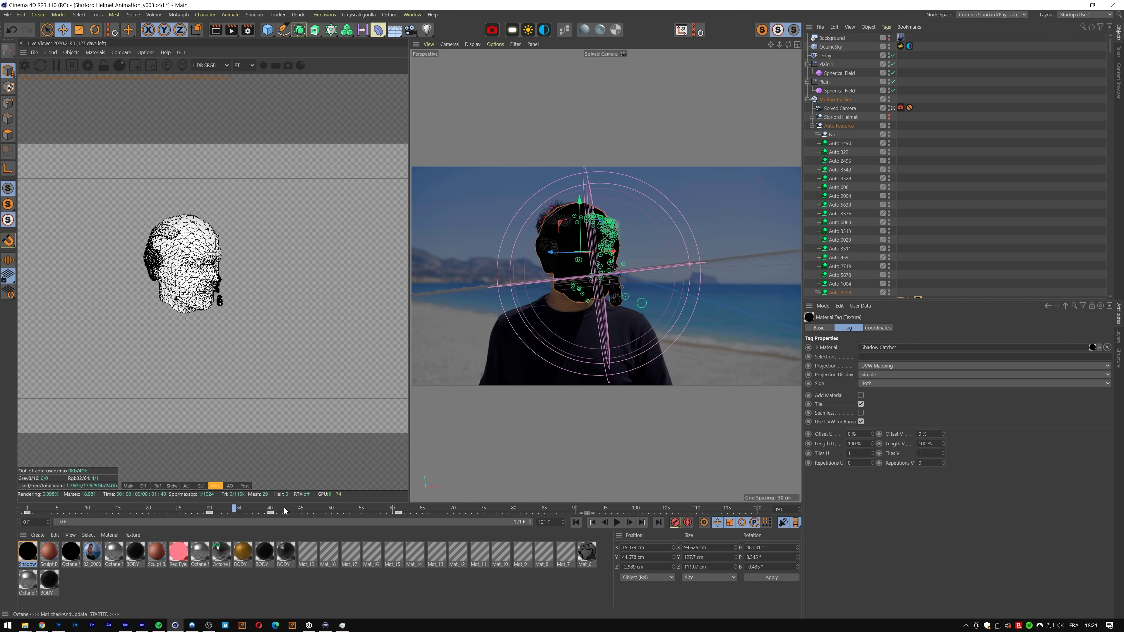
# - Preview the AO and Post passes, then extract the Wireframe channel from the EXR in After Effects
pyautogui.click(128, 485)
pyautogui.click(142, 485)
pyautogui.click(186, 485)
pyautogui.click(230, 486)
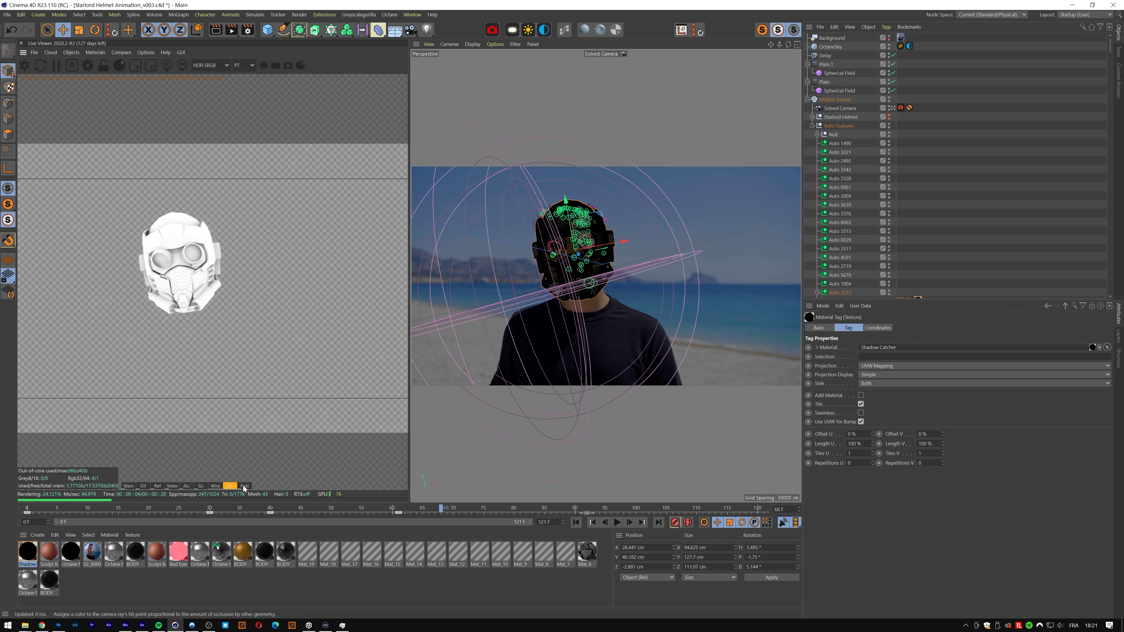
pyautogui.click(244, 486)
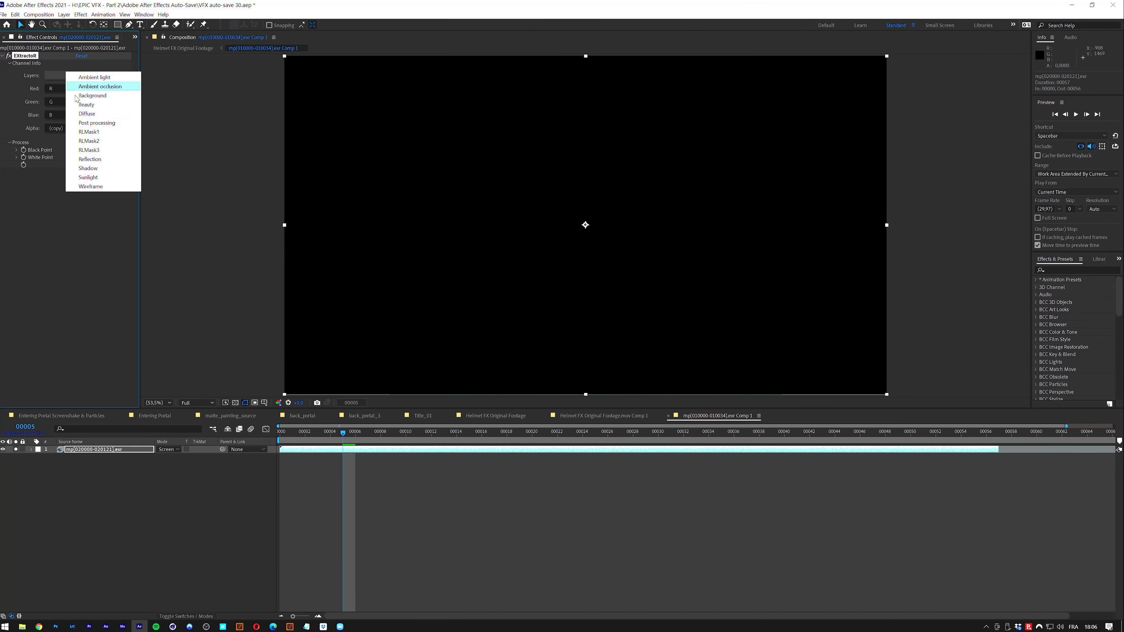
pyautogui.click(91, 186)
pyautogui.hotkey('ctrl', 'space')
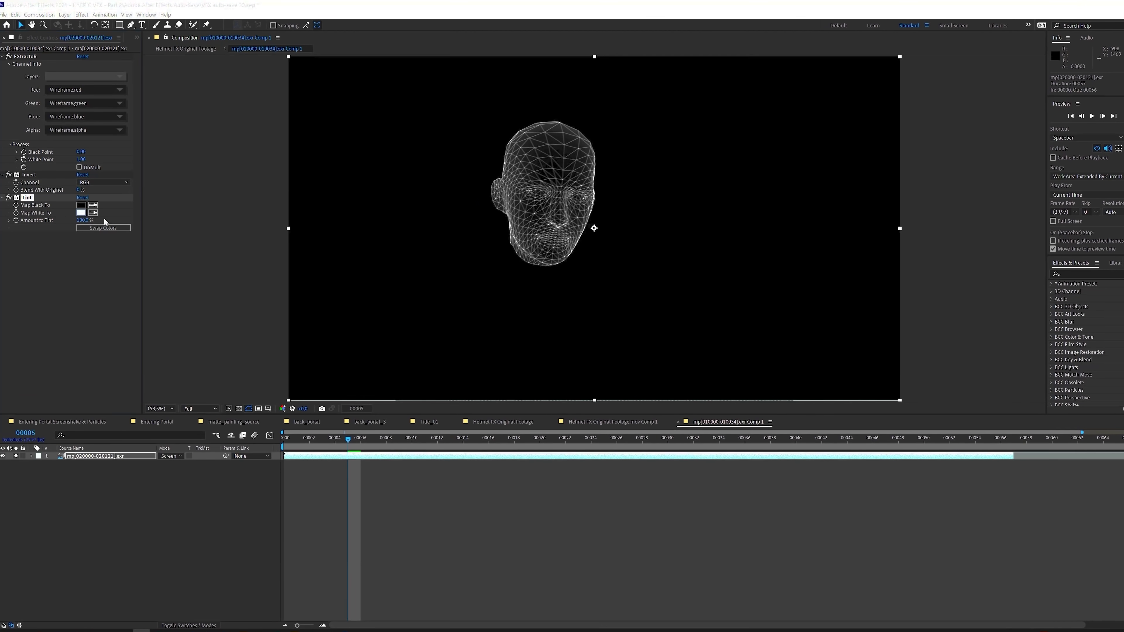
# - Add Invert and Tint to the wireframe pass, mapping white to blue 0081F6
pyautogui.click(80, 212)
pyautogui.click(584, 304)
pyautogui.click(572, 265)
pyautogui.click(661, 266)
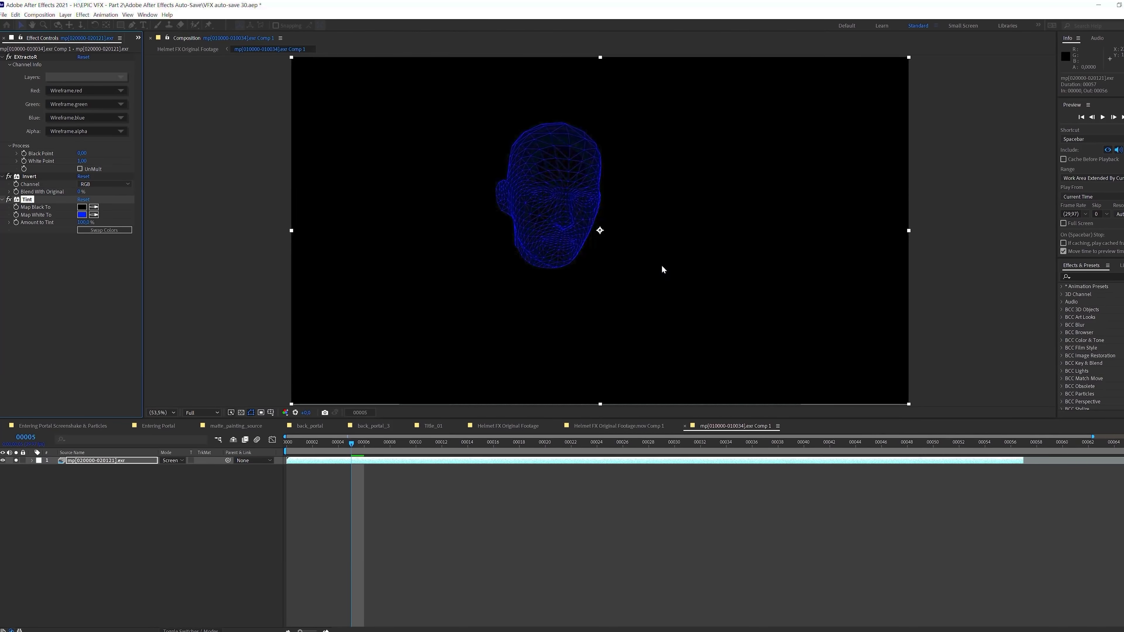
pyautogui.click(82, 214)
pyautogui.click(594, 315)
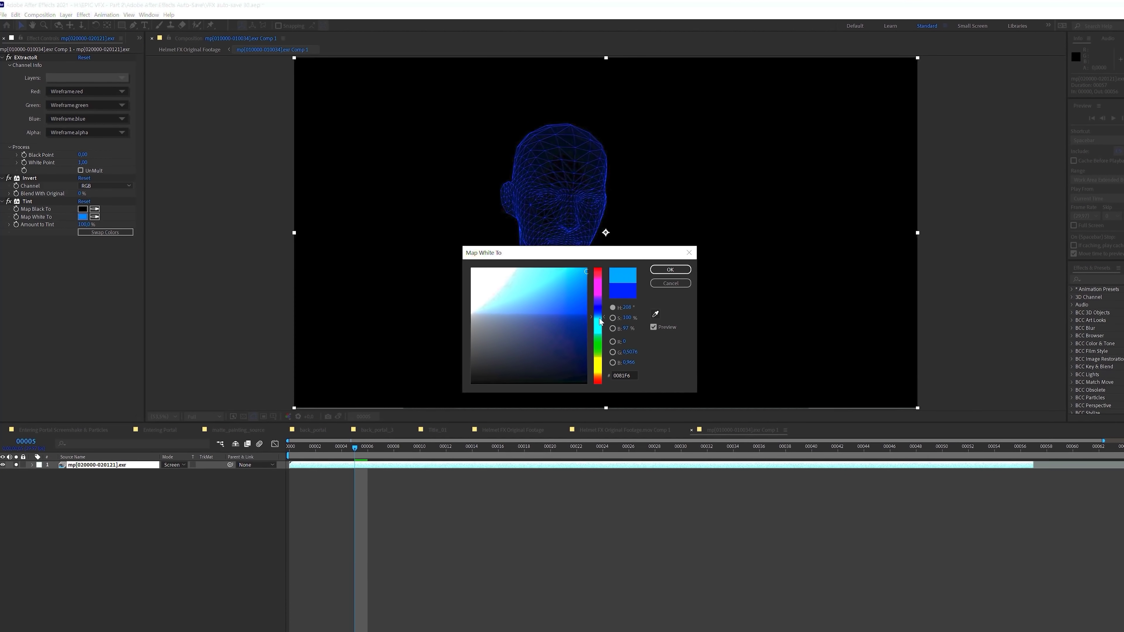
pyautogui.click(670, 269)
# - Apply the Perfect Glow animation preset and preview the glowing helmet from frame 00050
pyautogui.click(106, 14)
pyautogui.click(133, 35)
pyautogui.doubleClick(115, 97)
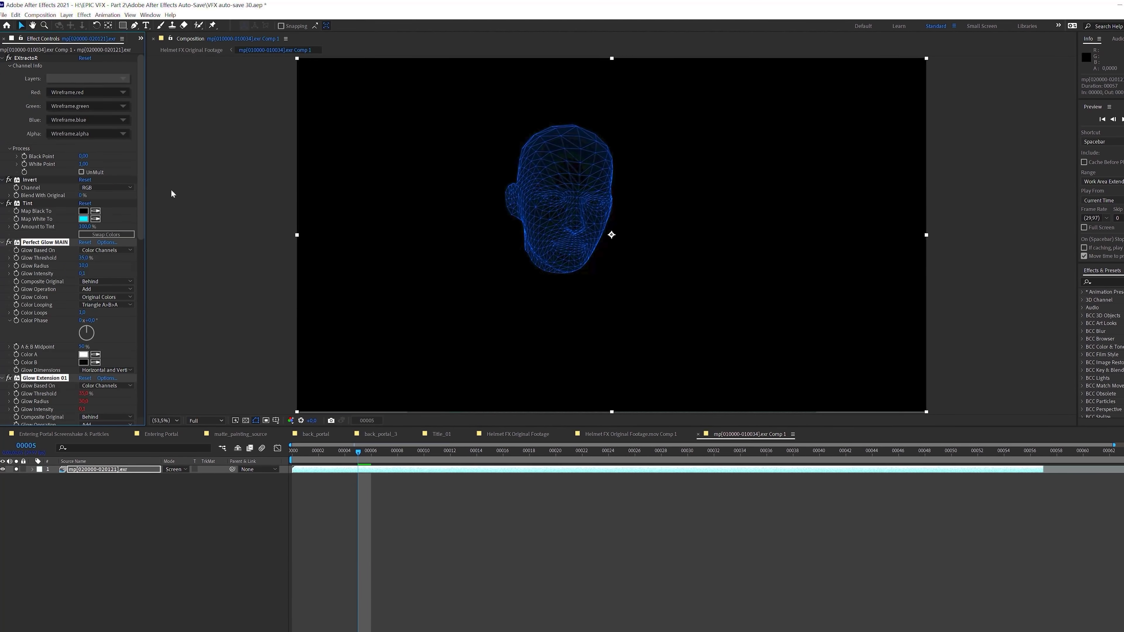
pyautogui.click(958, 451)
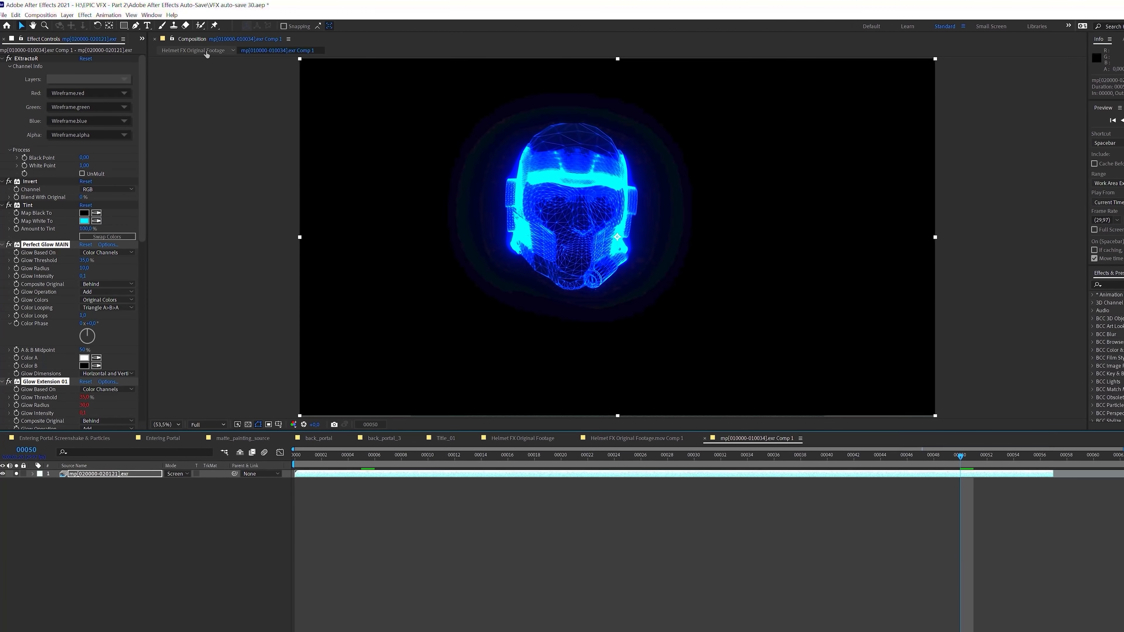
pyautogui.press('space')
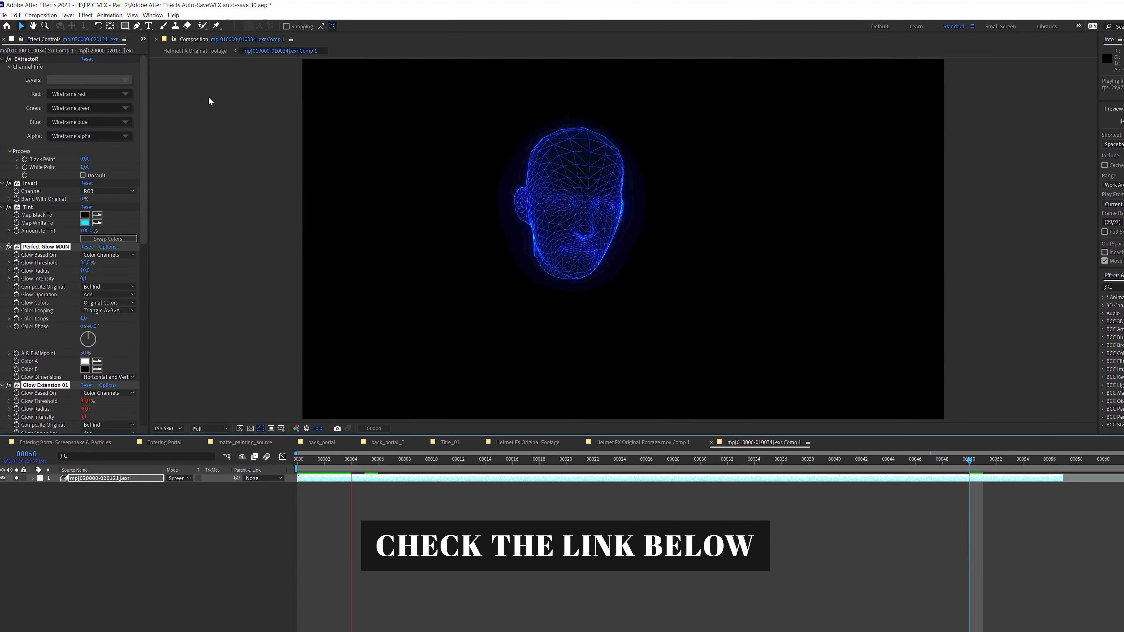